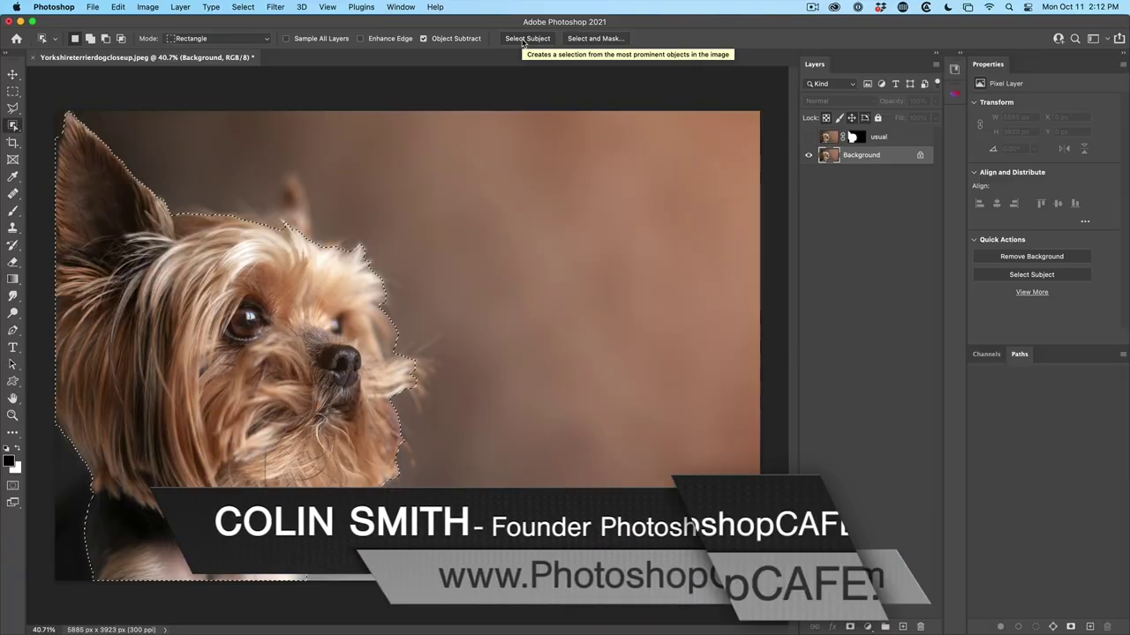
# - Bring Photoshop forward with the terrier photo, show the Object Selection tools, and select the subject
pyautogui.click(595, 38)
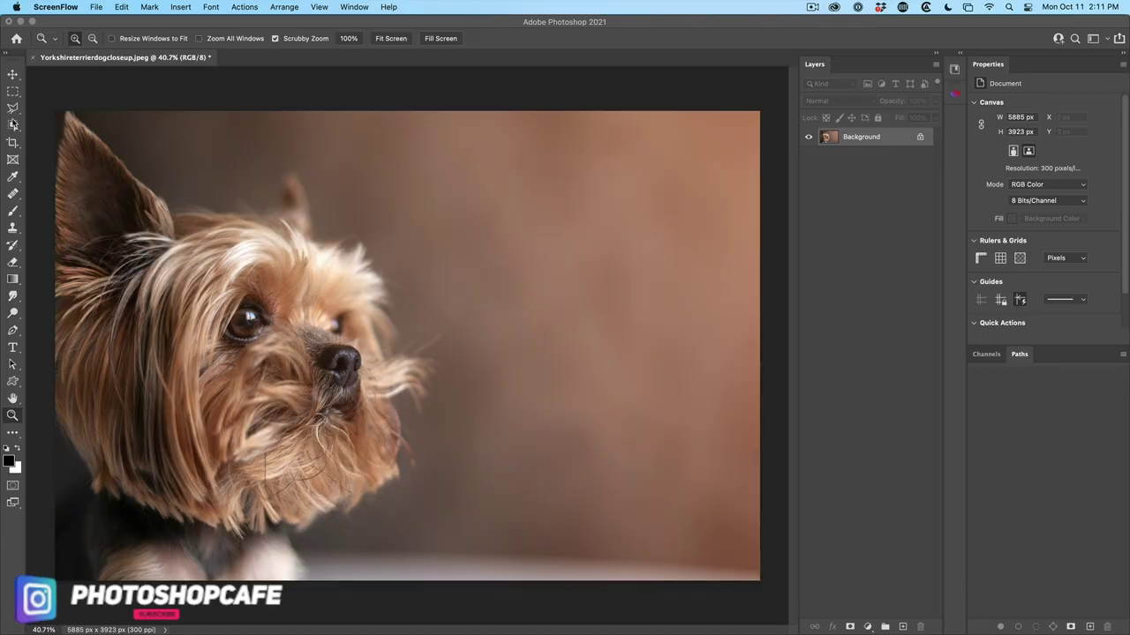
pyautogui.click(14, 125)
pyautogui.rightClick(13, 126)
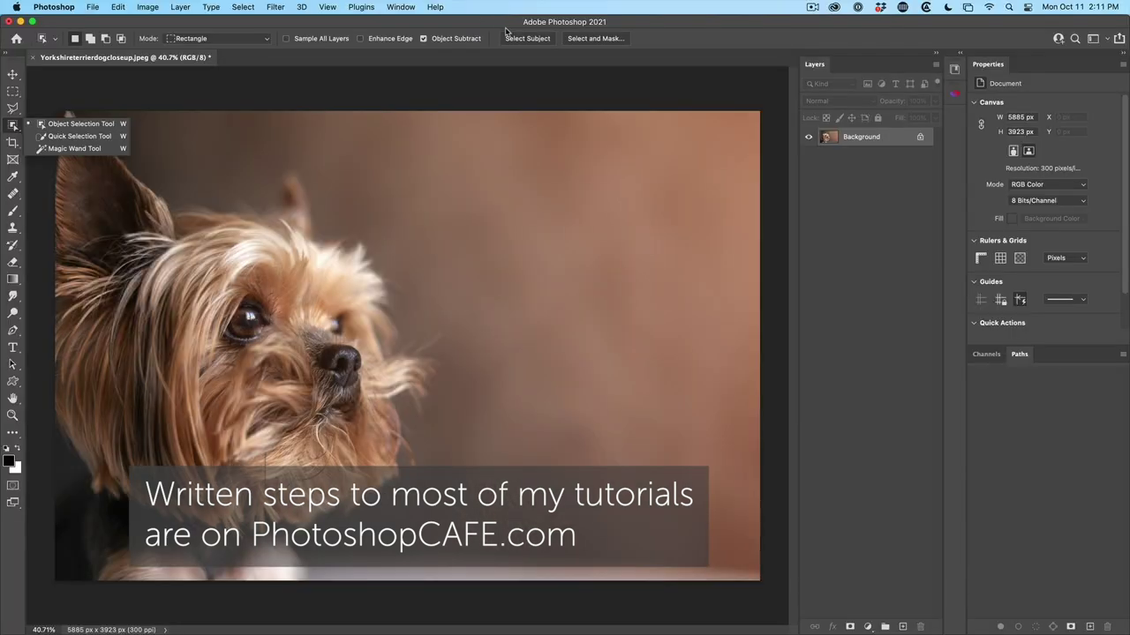
pyautogui.click(519, 39)
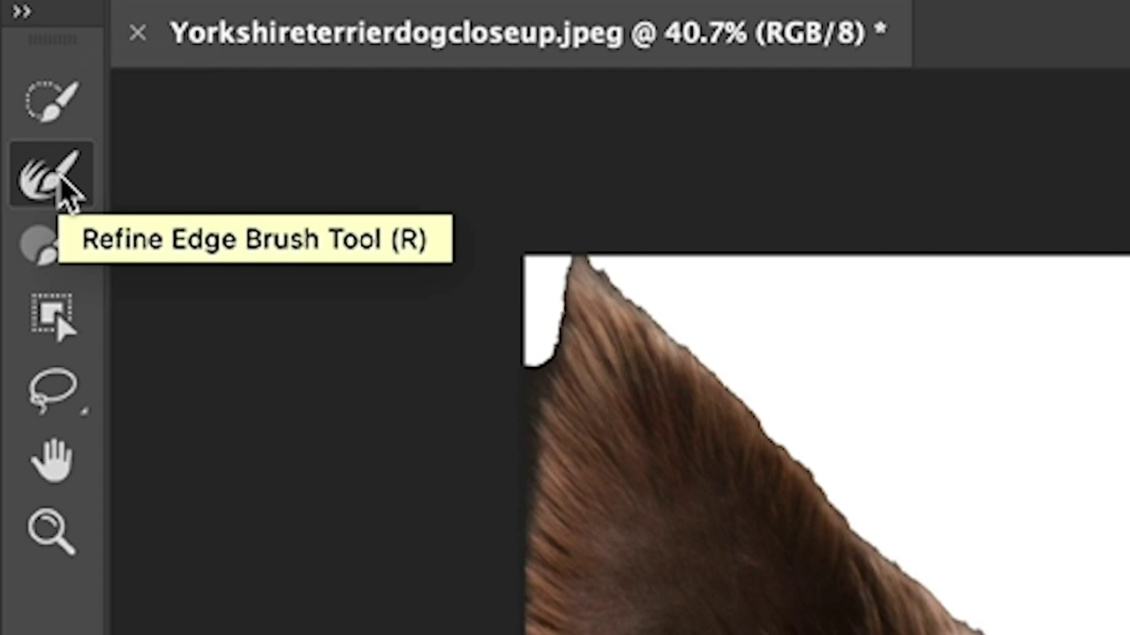
# - Refine the terrier's fur along the ear, left side and head with the Refine Edge Brush
pyautogui.click(66, 190)
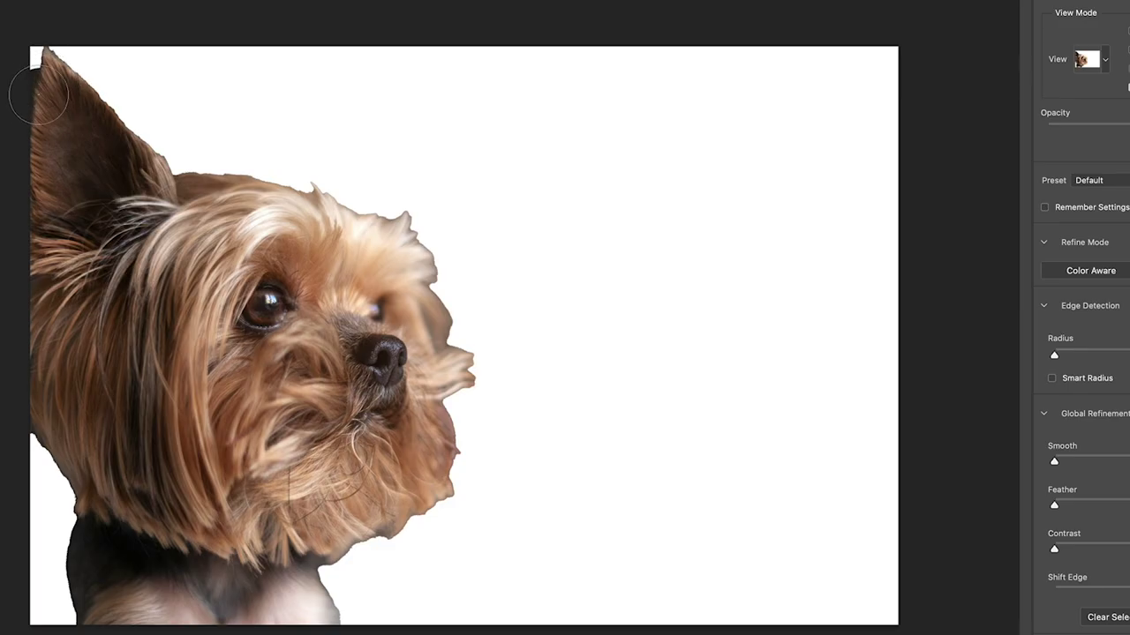
pyautogui.moveTo(53, 60)
pyautogui.mouseDown()
pyautogui.moveTo(163, 183)
pyautogui.moveTo(291, 181)
pyautogui.moveTo(371, 234)
pyautogui.moveTo(466, 326)
pyautogui.moveTo(476, 450)
pyautogui.moveTo(424, 525)
pyautogui.moveTo(339, 569)
pyautogui.moveTo(339, 608)
pyautogui.mouseUp()
pyautogui.moveTo(150, 609)
pyautogui.mouseDown()
pyautogui.moveTo(119, 622)
pyautogui.moveTo(76, 578)
pyautogui.moveTo(66, 499)
pyautogui.moveTo(22, 422)
pyautogui.mouseUp()
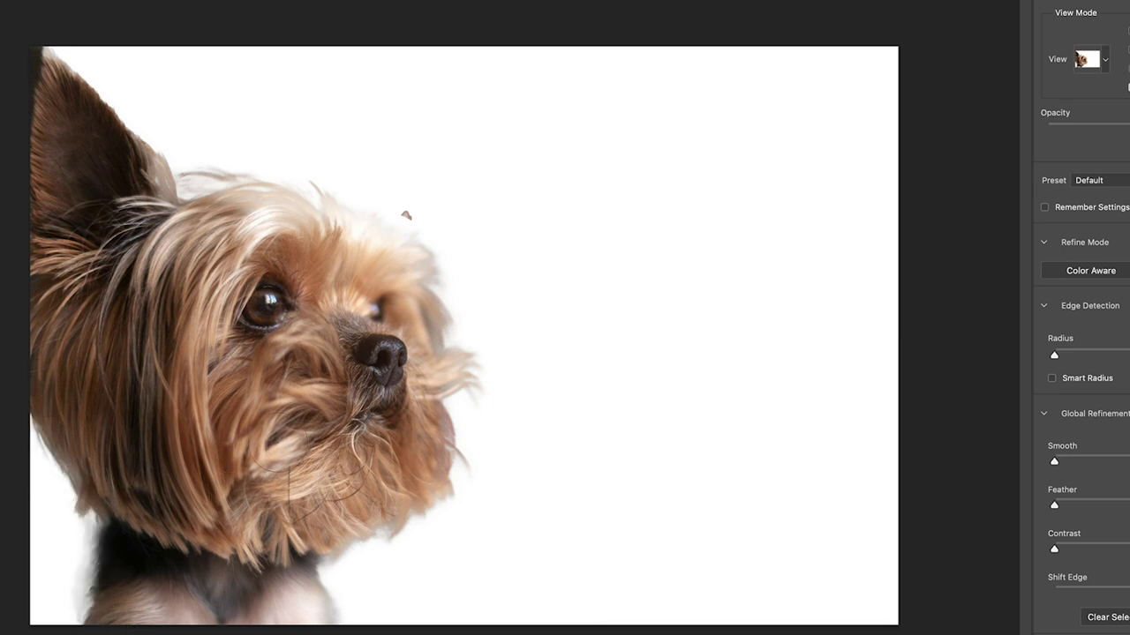
pyautogui.moveTo(294, 235)
pyautogui.mouseDown()
pyautogui.moveTo(273, 186)
pyautogui.moveTo(429, 237)
pyautogui.moveTo(461, 260)
pyautogui.moveTo(477, 476)
pyautogui.moveTo(512, 353)
pyautogui.moveTo(508, 313)
pyautogui.moveTo(470, 373)
pyautogui.mouseUp()
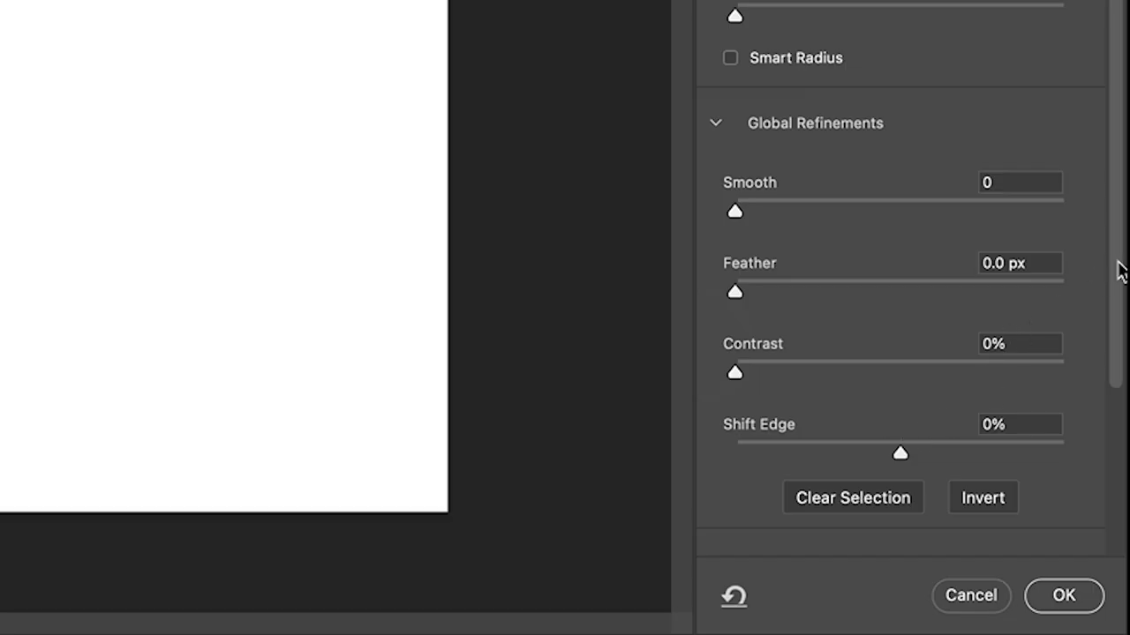
pyautogui.moveTo(1117, 270)
pyautogui.mouseDown()
pyautogui.moveTo(1117, 415)
pyautogui.moveTo(1100, 486)
pyautogui.mouseUp()
pyautogui.click(961, 527)
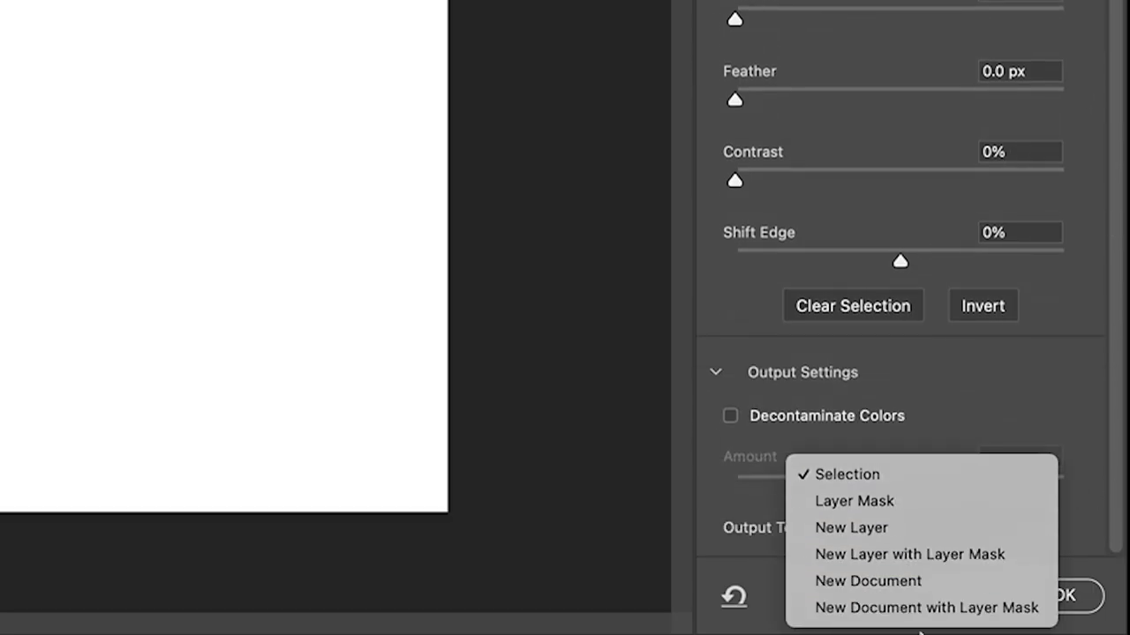
# - Output the cut-out as a new layer with layer mask and rename it 'usual'
pyautogui.click(941, 552)
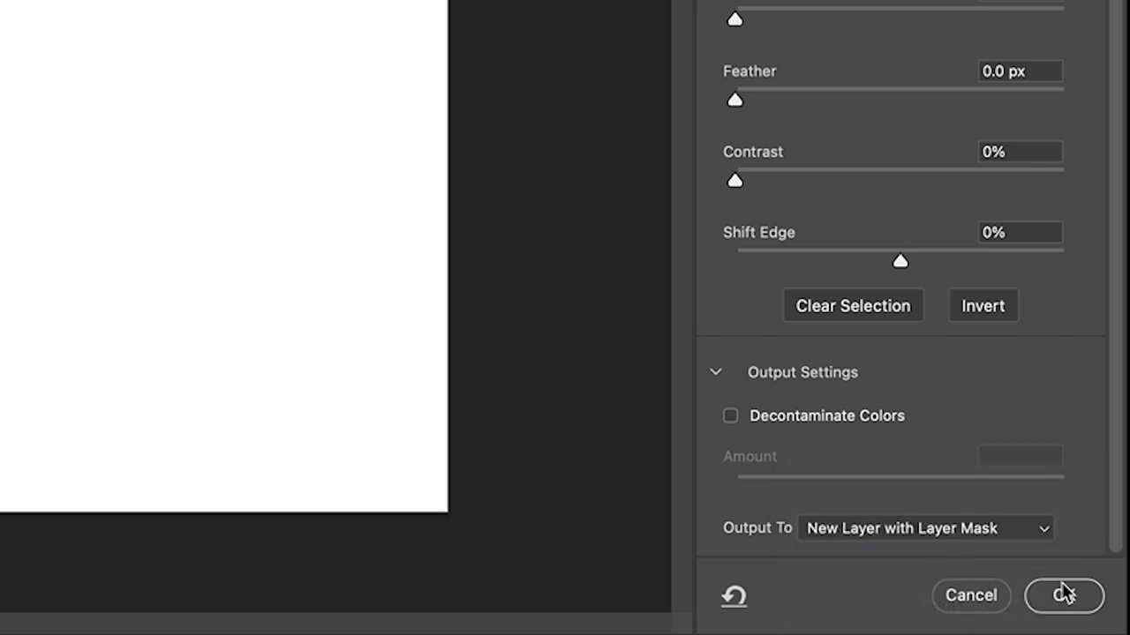
pyautogui.click(1064, 593)
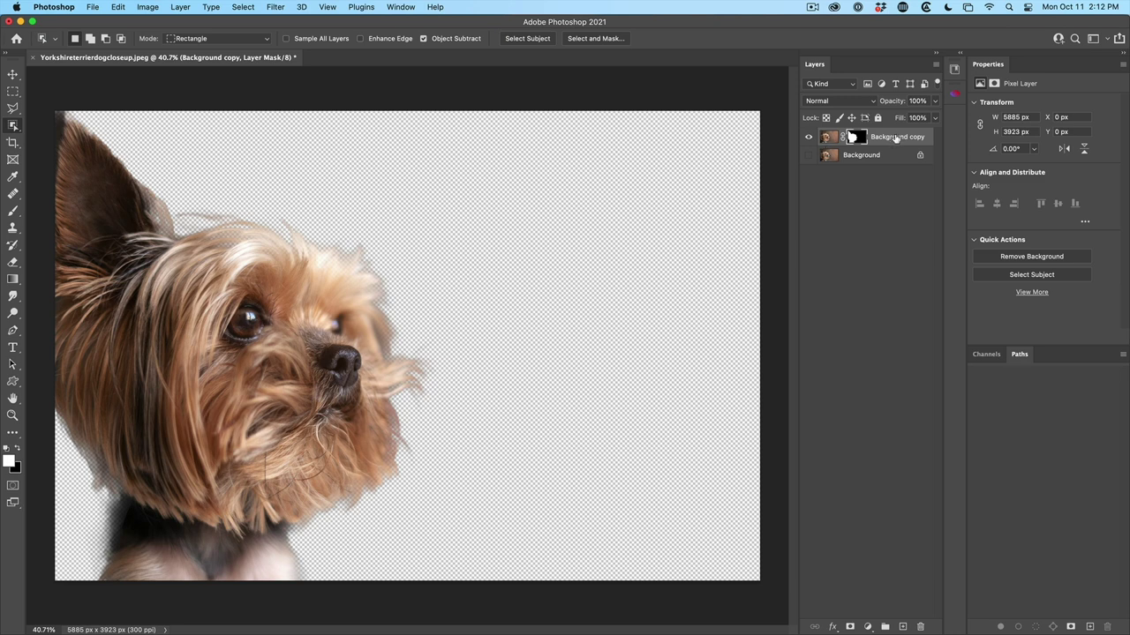
pyautogui.doubleClick(896, 138)
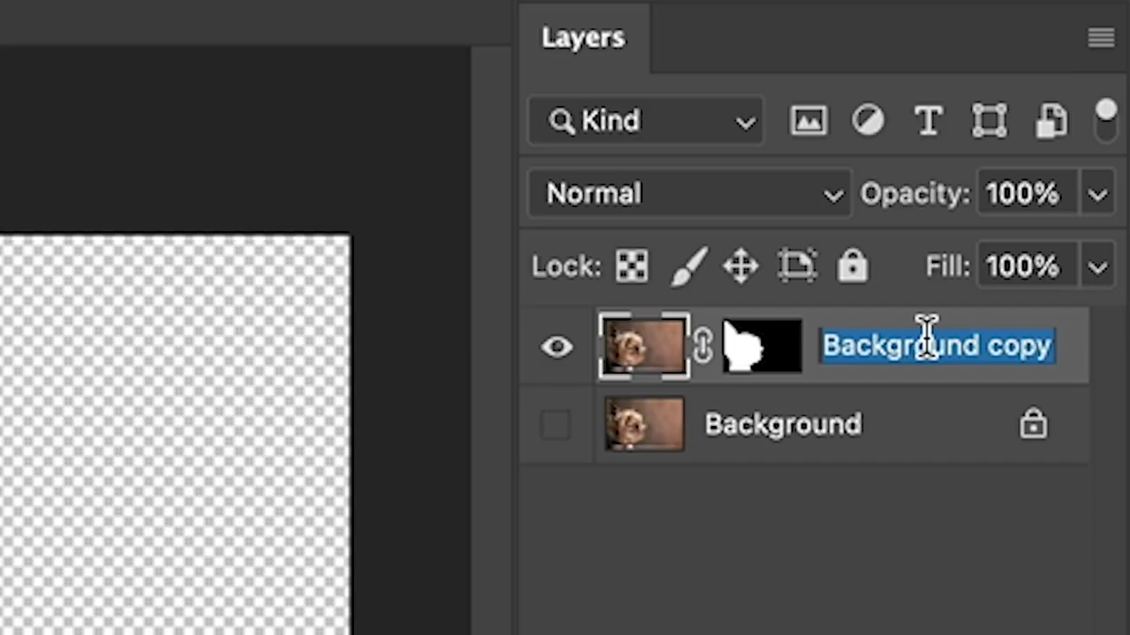
pyautogui.write('usual')
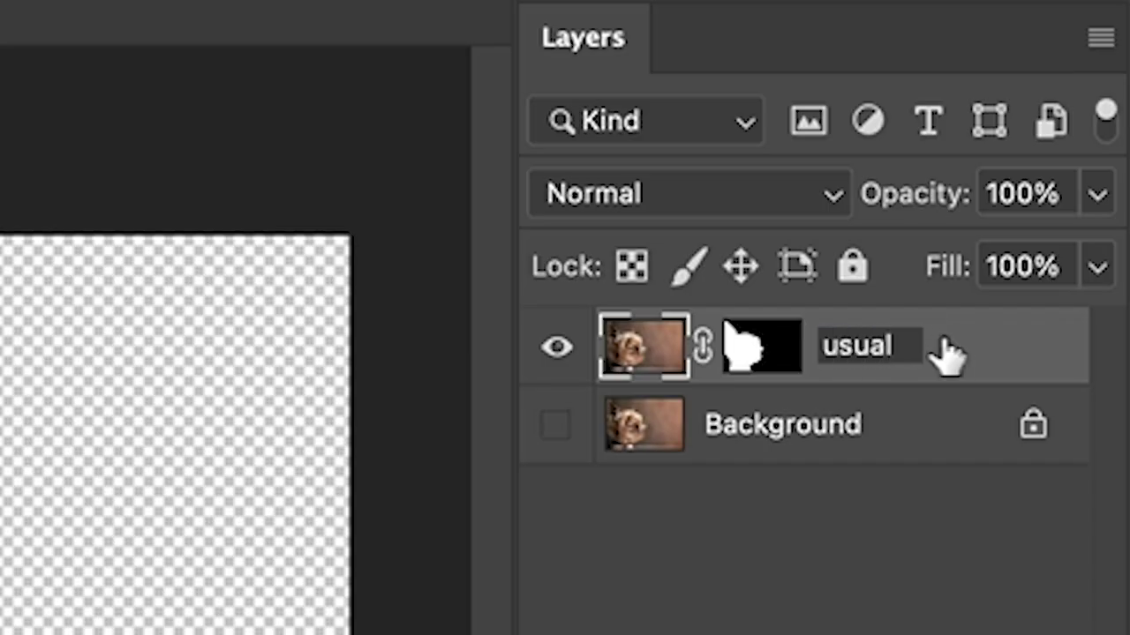
pyautogui.press('Return')
# - Show the original Background layer and hide the 'usual' layer
pyautogui.click(776, 432)
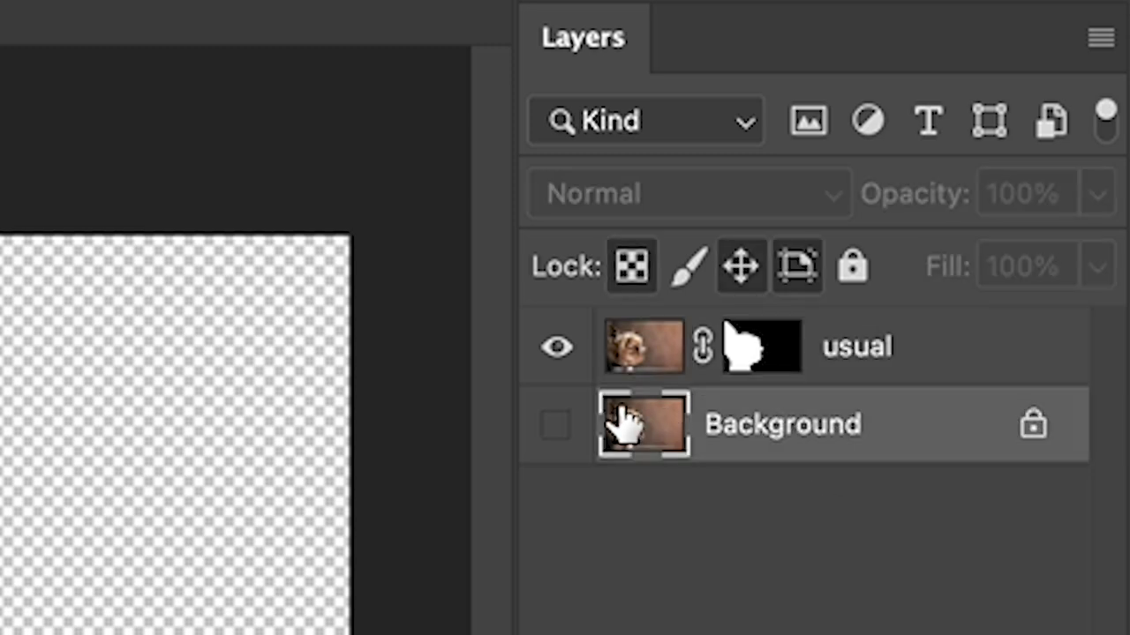
pyautogui.click(556, 426)
pyautogui.click(556, 347)
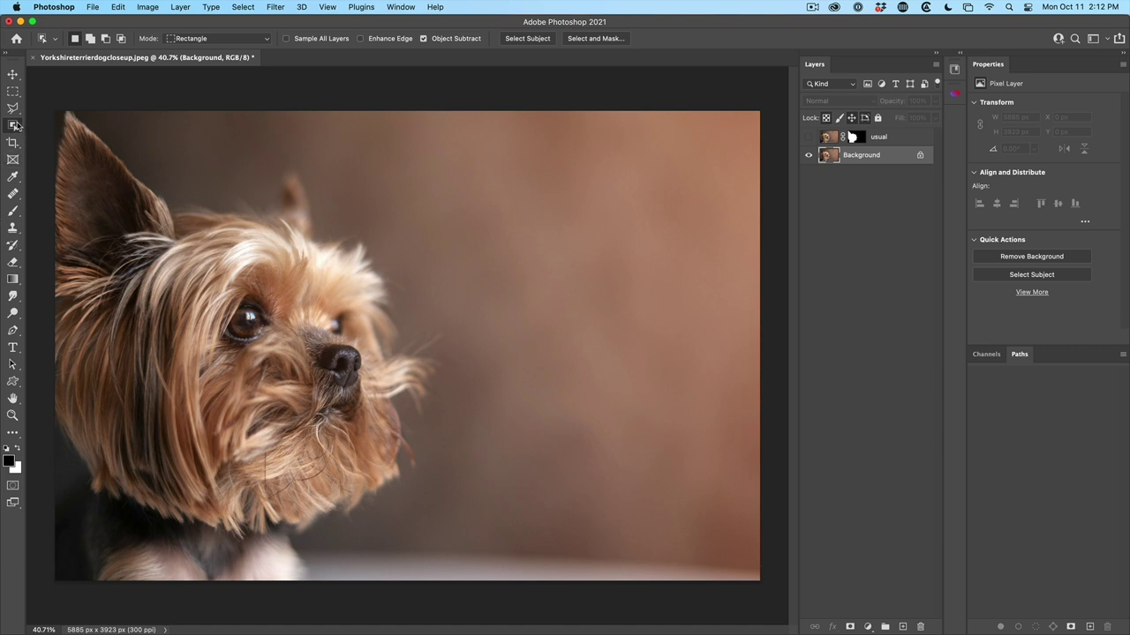
# - Re-select the terrier as subject in Select and Mask and refine the ear and head-top fur
pyautogui.click(520, 40)
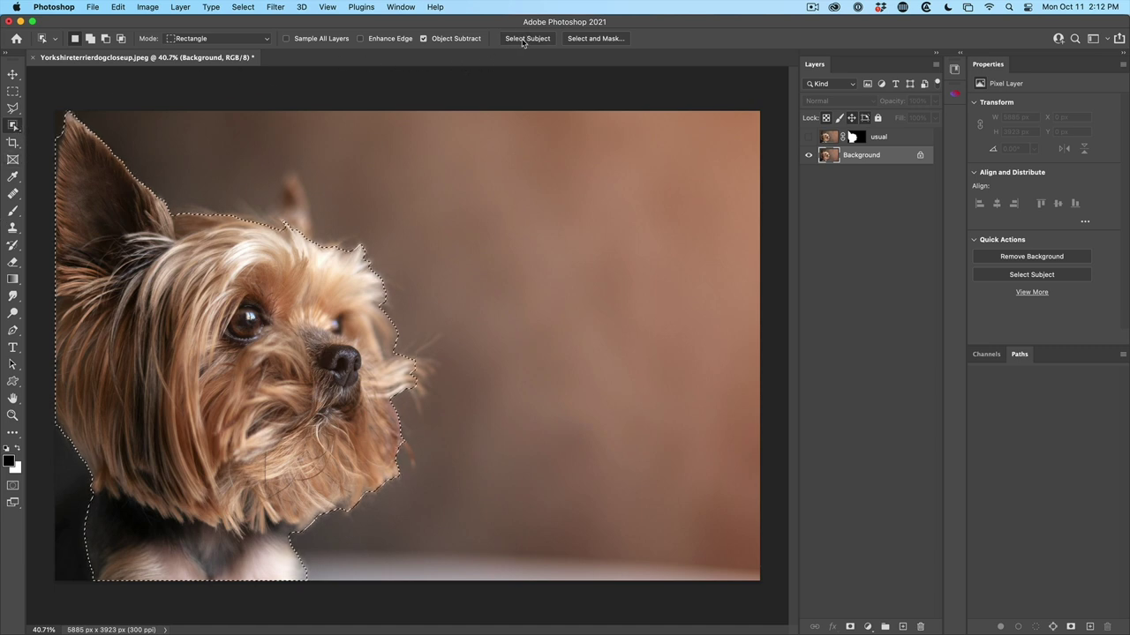
pyautogui.click(595, 39)
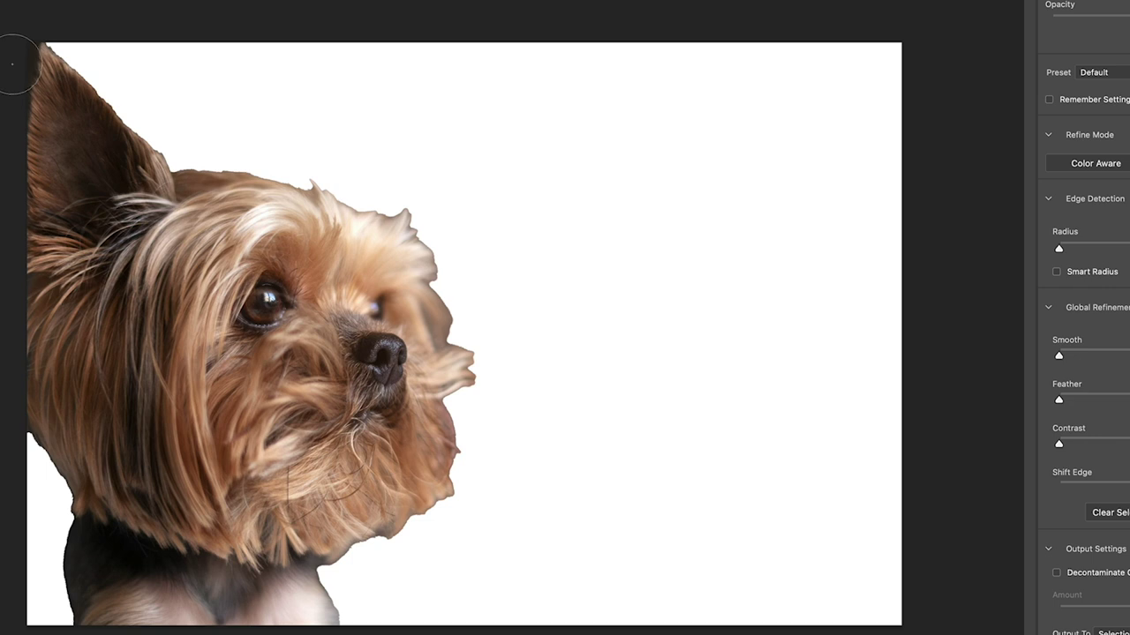
pyautogui.moveTo(54, 24); pyautogui.dragTo(181, 152)
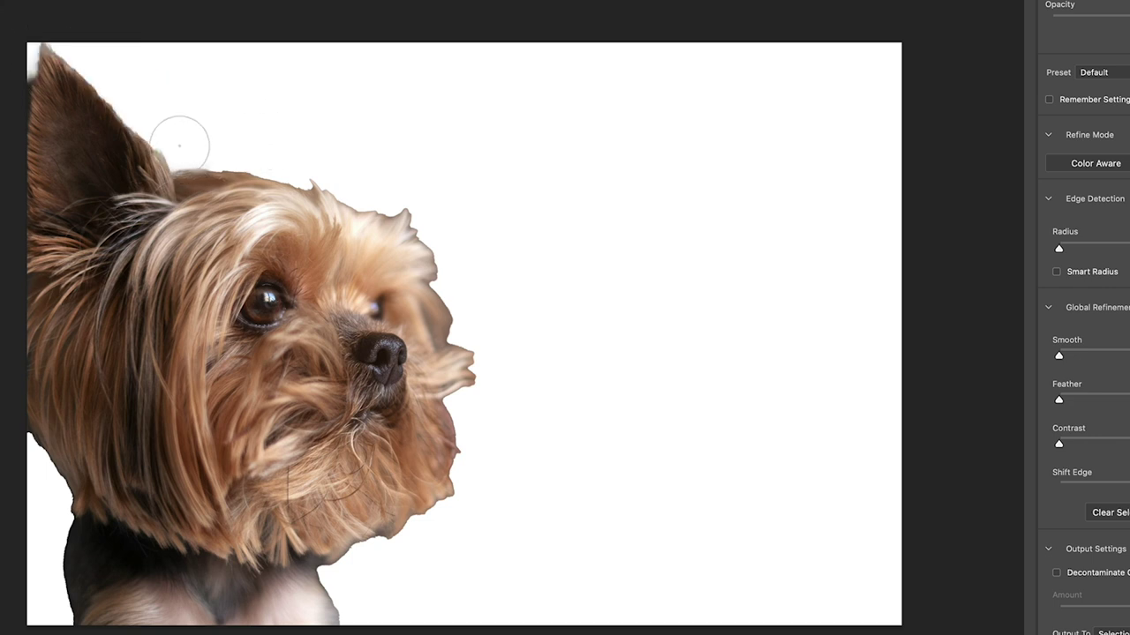
pyautogui.moveTo(179, 146)
pyautogui.mouseDown()
pyautogui.moveTo(423, 227)
pyautogui.moveTo(482, 481)
pyautogui.mouseUp()
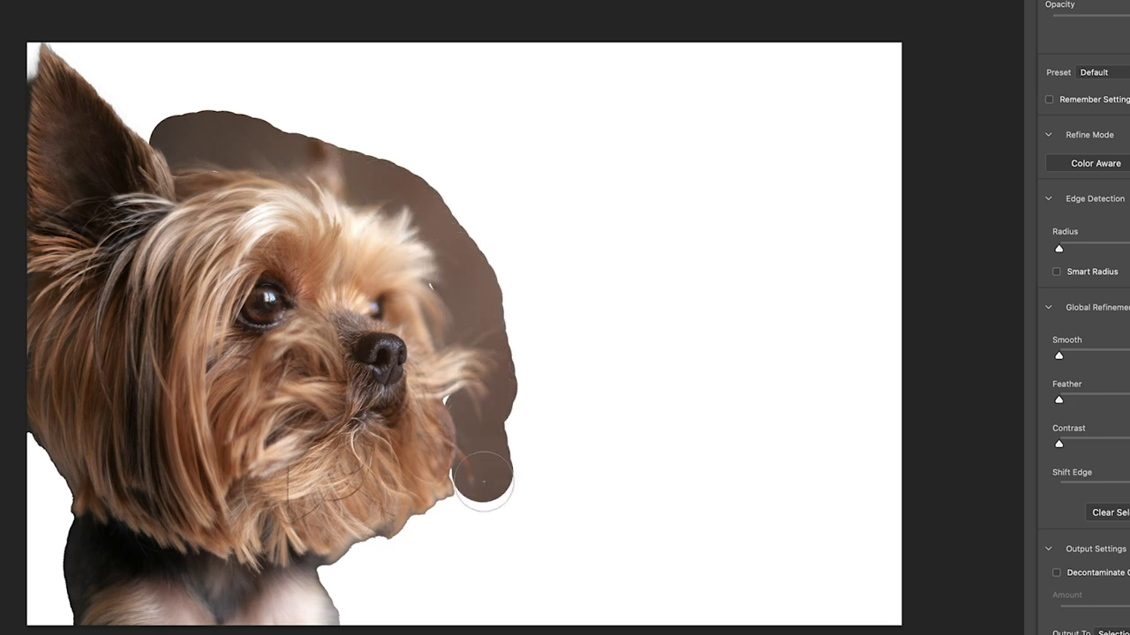
# - Refine the fur along the face's right edge, side of head, chin and lower neck
pyautogui.moveTo(456, 269); pyautogui.dragTo(469, 471)
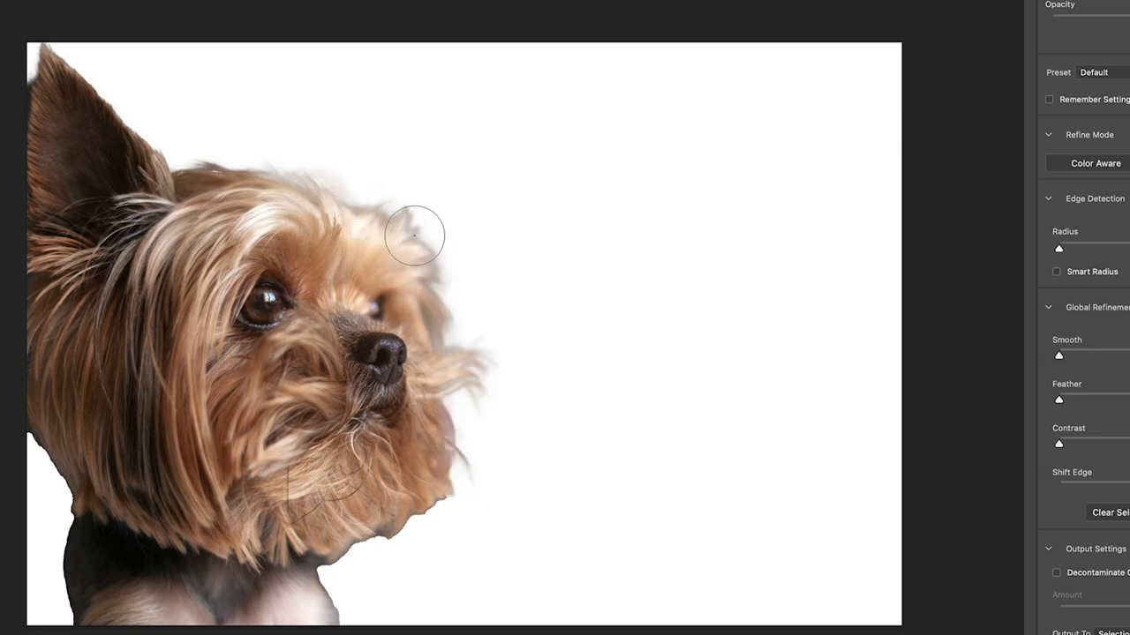
pyautogui.moveTo(417, 262); pyautogui.dragTo(400, 221)
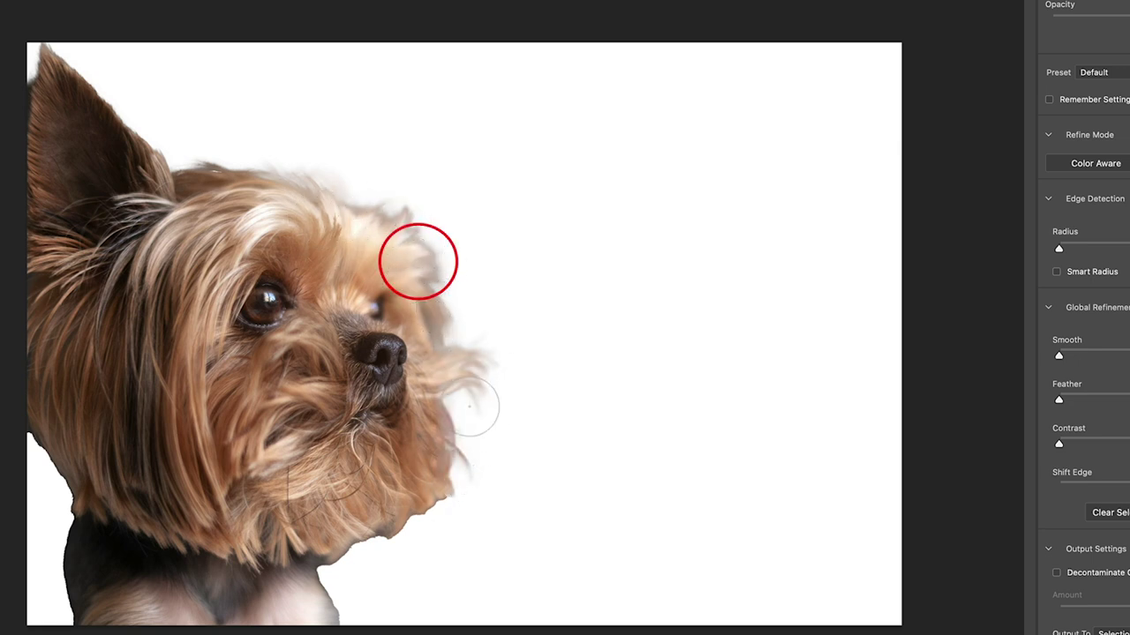
pyautogui.moveTo(470, 406); pyautogui.dragTo(351, 569)
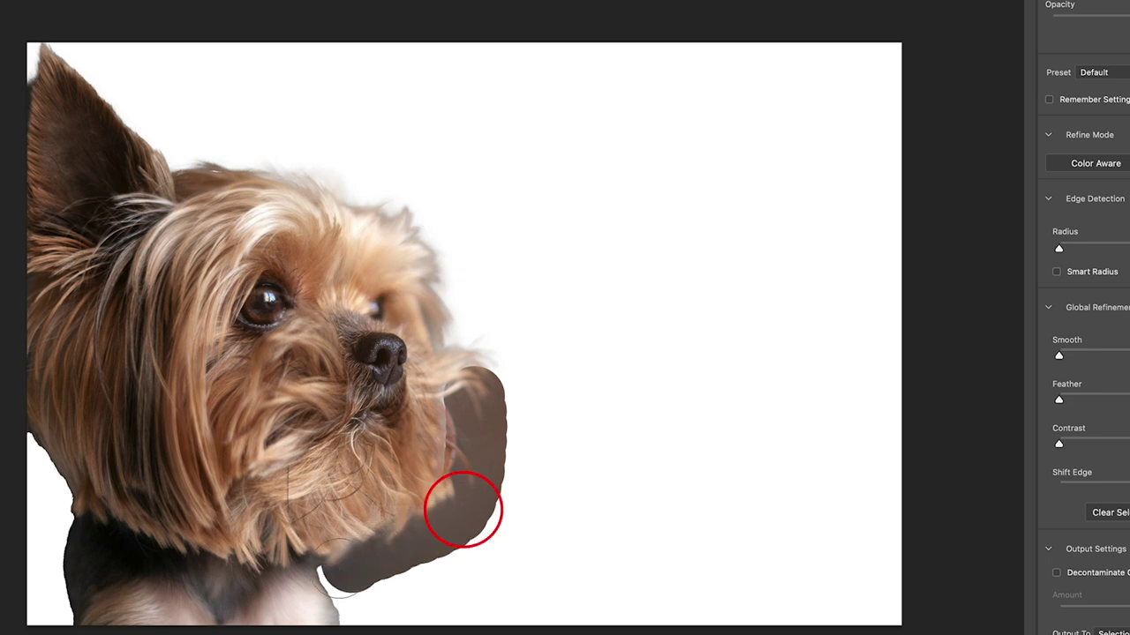
pyautogui.moveTo(342, 573); pyautogui.dragTo(358, 613)
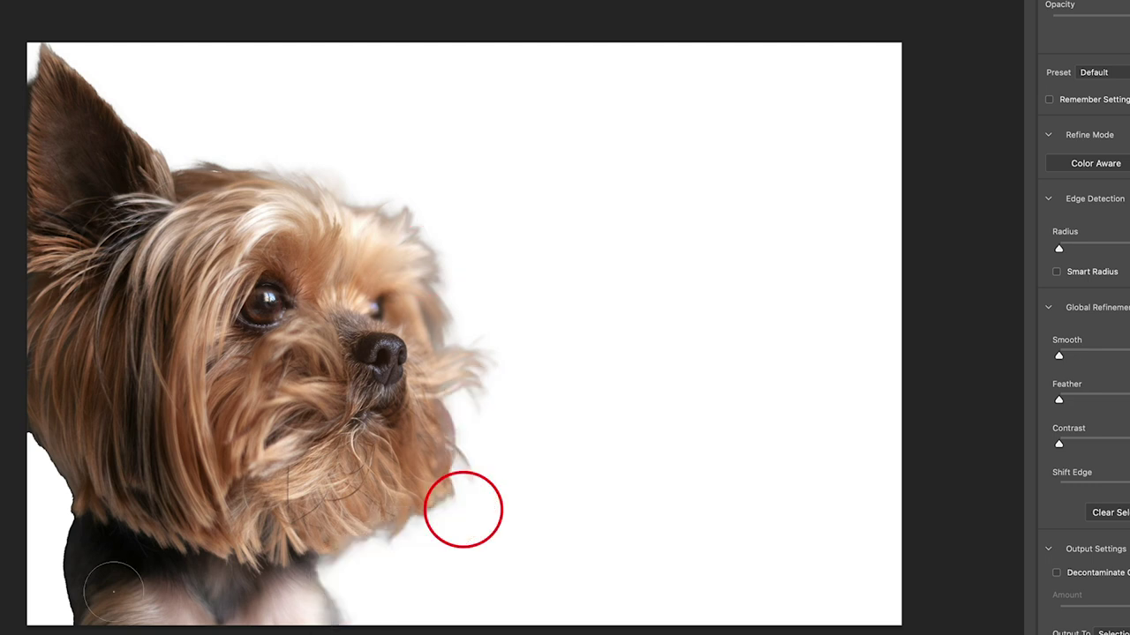
pyautogui.moveTo(38, 603)
pyautogui.mouseDown()
pyautogui.moveTo(46, 497)
pyautogui.moveTo(33, 465)
pyautogui.mouseUp()
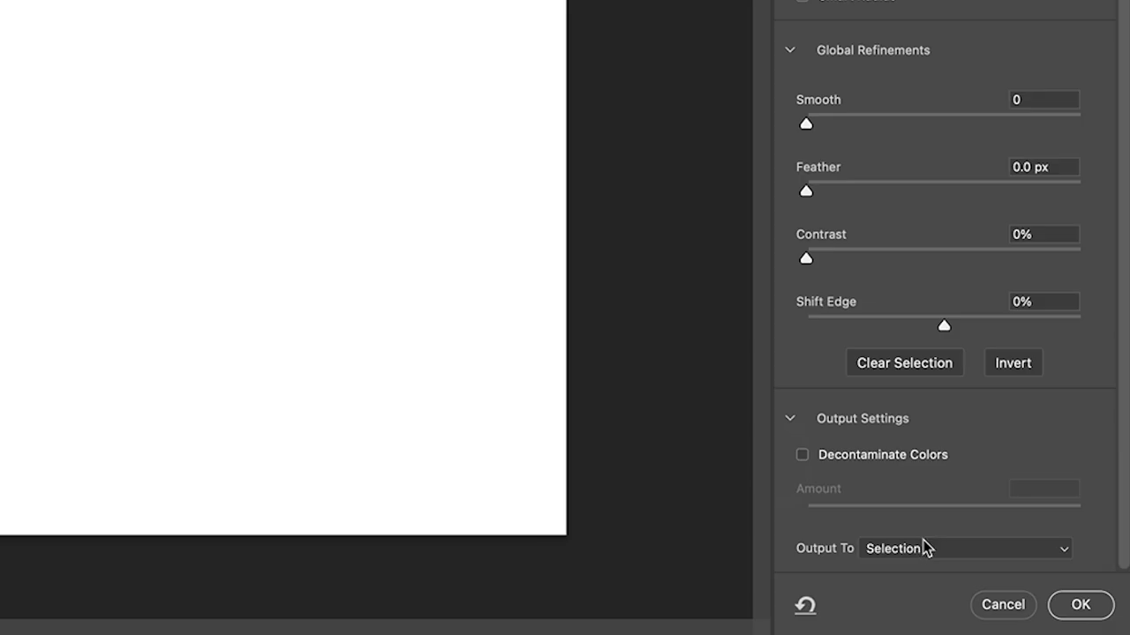
# - Output the refined selection as a new layer with layer mask and name it 'outside'
pyautogui.click(1018, 586)
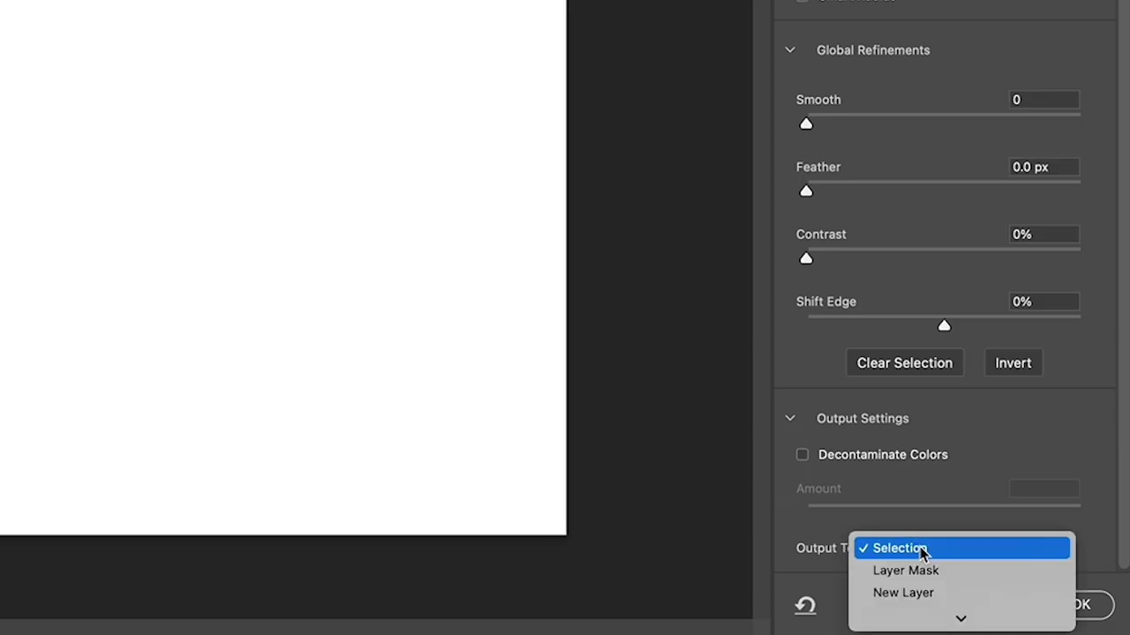
pyautogui.click(975, 571)
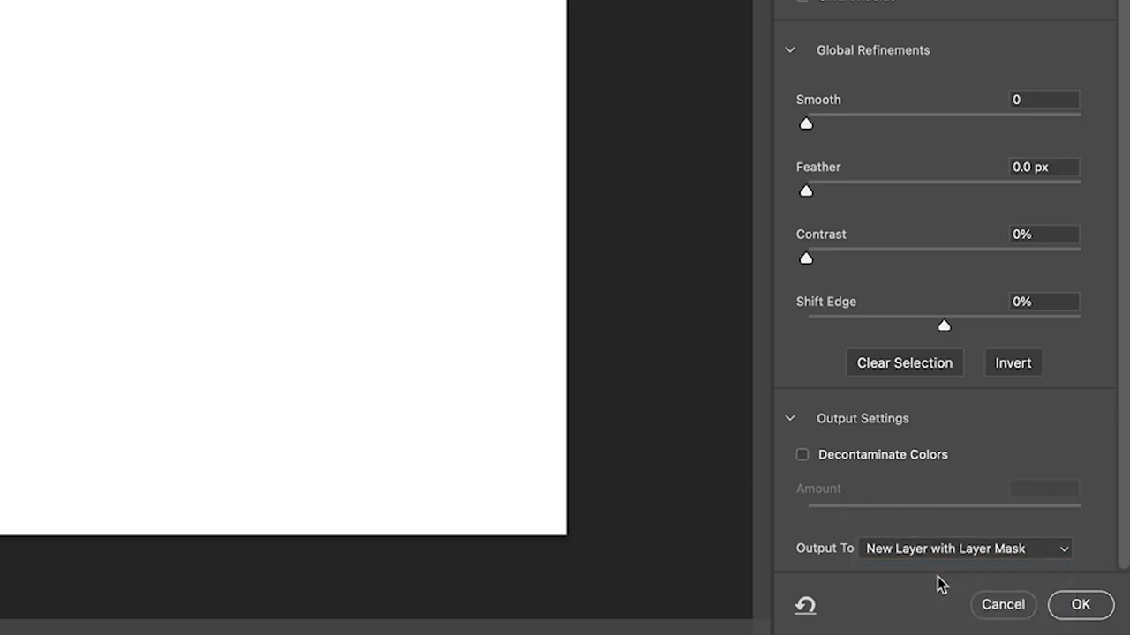
pyautogui.click(1108, 611)
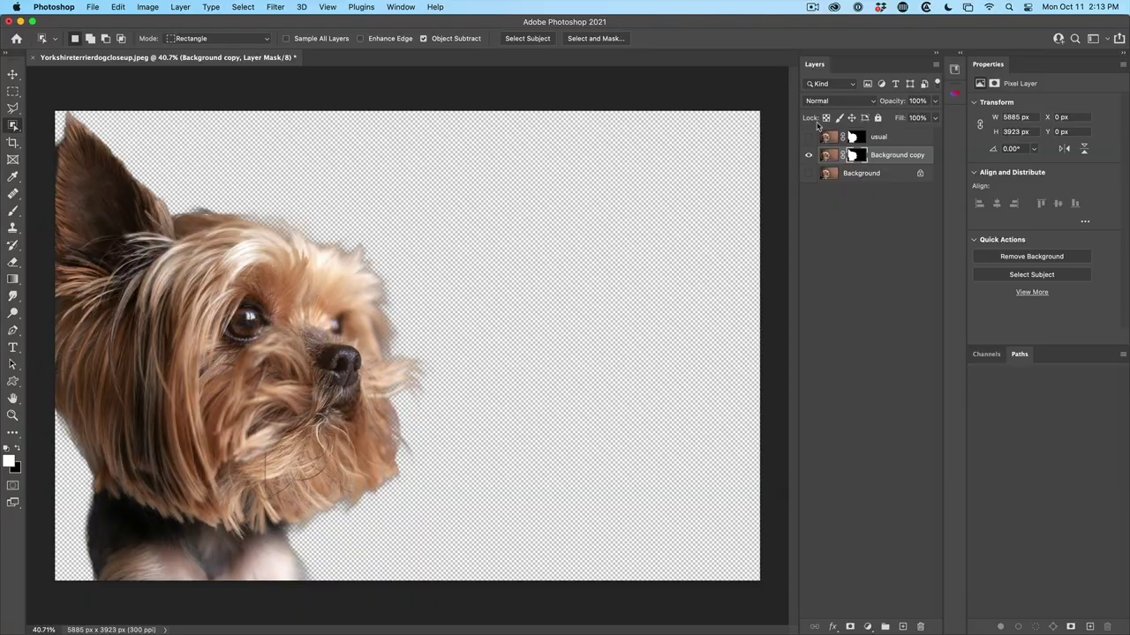
pyautogui.click(904, 155)
pyautogui.write('outside')
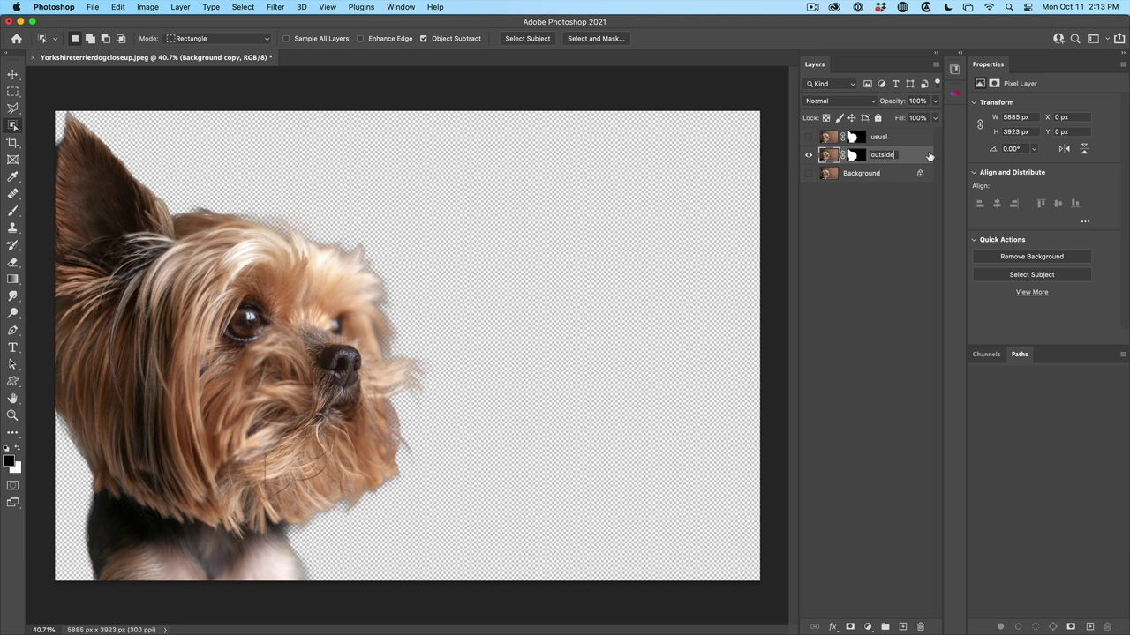
pyautogui.press('Return')
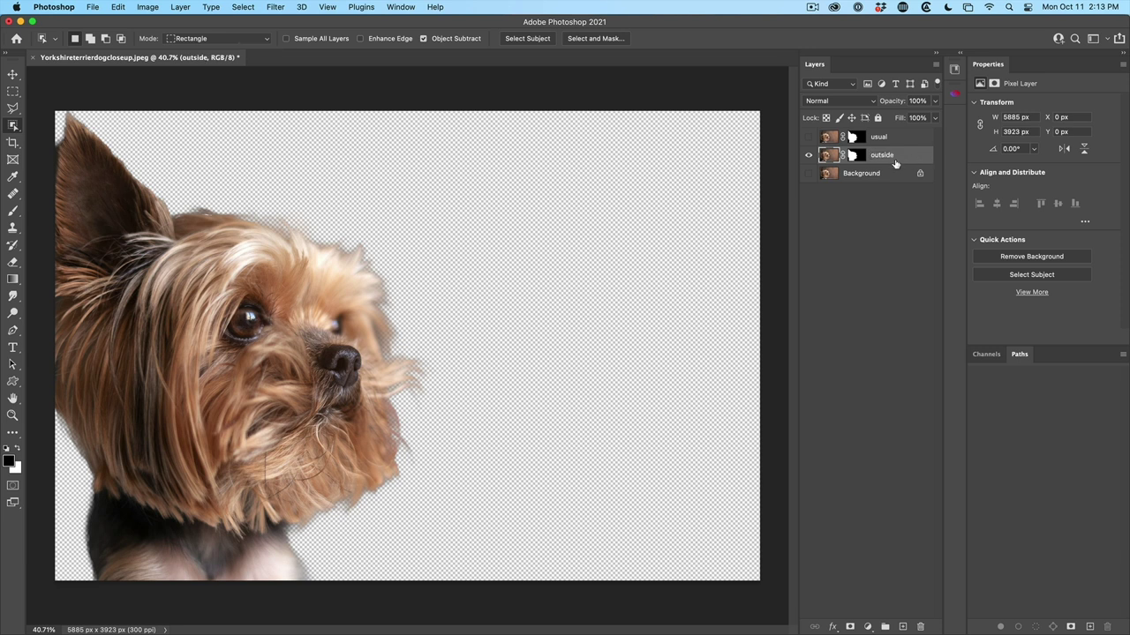
# - Show 'usual' and move the dogs apart, 'outside' on the left and 'usual' on the right
pyautogui.click(808, 137)
pyautogui.press('v')
pyautogui.moveTo(521, 291)
pyautogui.mouseDown()
pyautogui.moveTo(177, 248)
pyautogui.moveTo(213, 247)
pyautogui.mouseUp()
pyautogui.moveTo(508, 413); pyautogui.dragTo(554, 413)
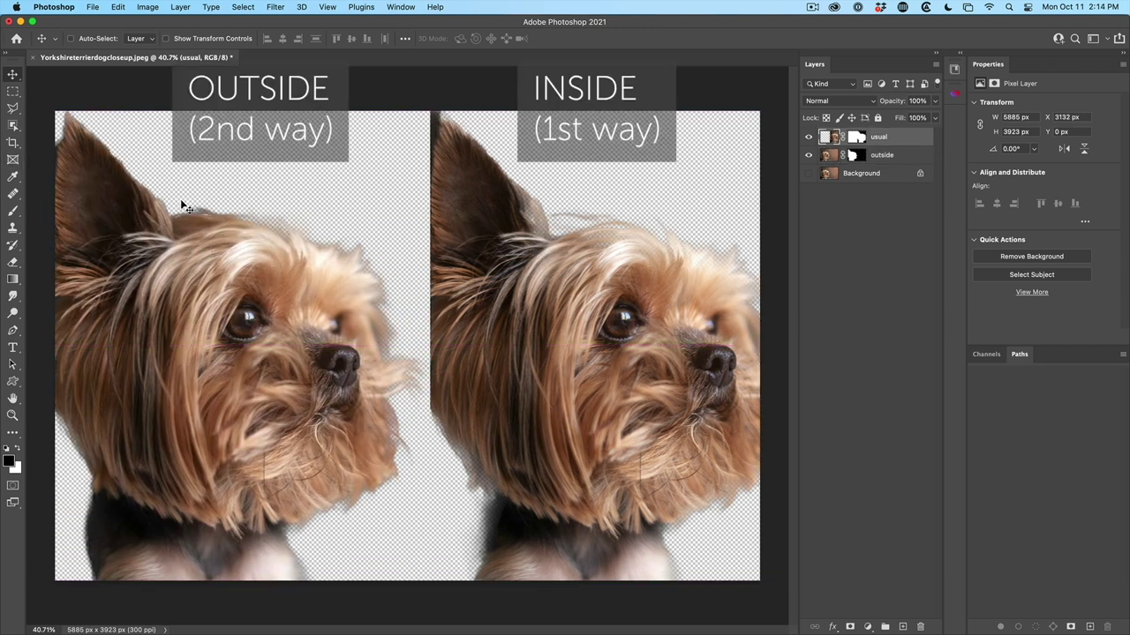
pyautogui.click(875, 176)
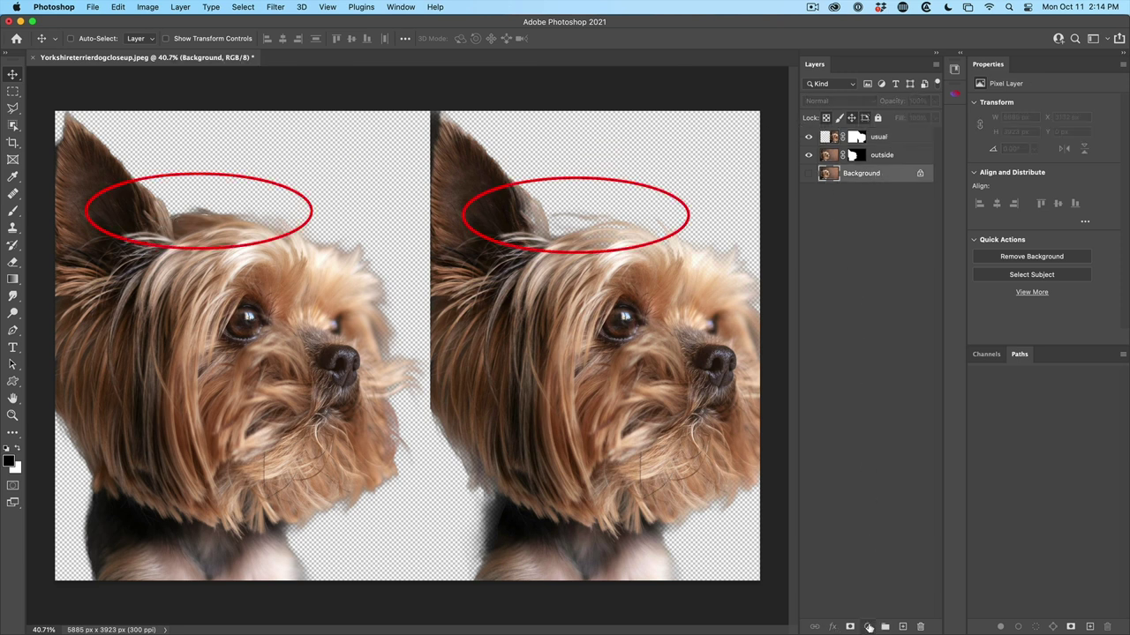
pyautogui.click(869, 626)
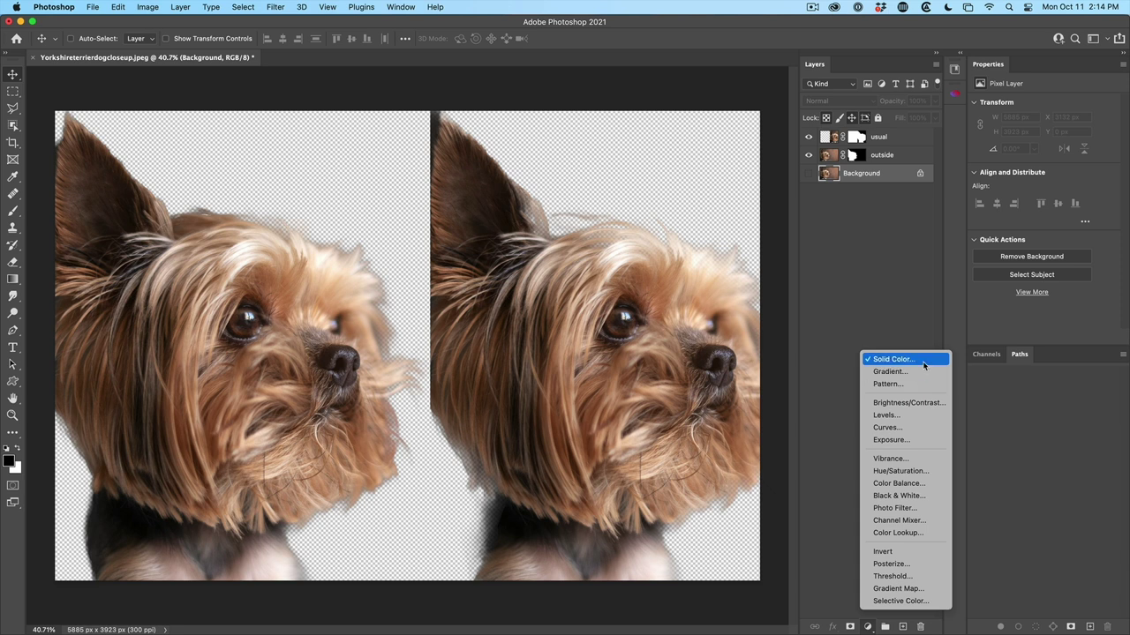
# - Add a Solid Color fill layer in blue (0c00ff) above the Background
pyautogui.click(924, 364)
pyautogui.click(877, 150)
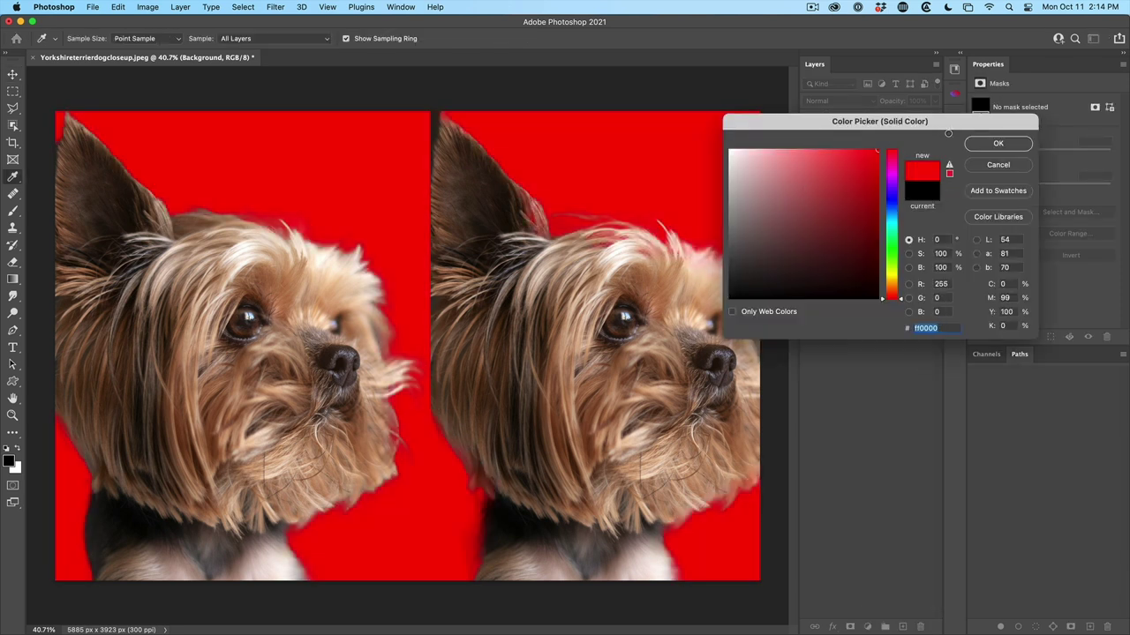
pyautogui.click(891, 198)
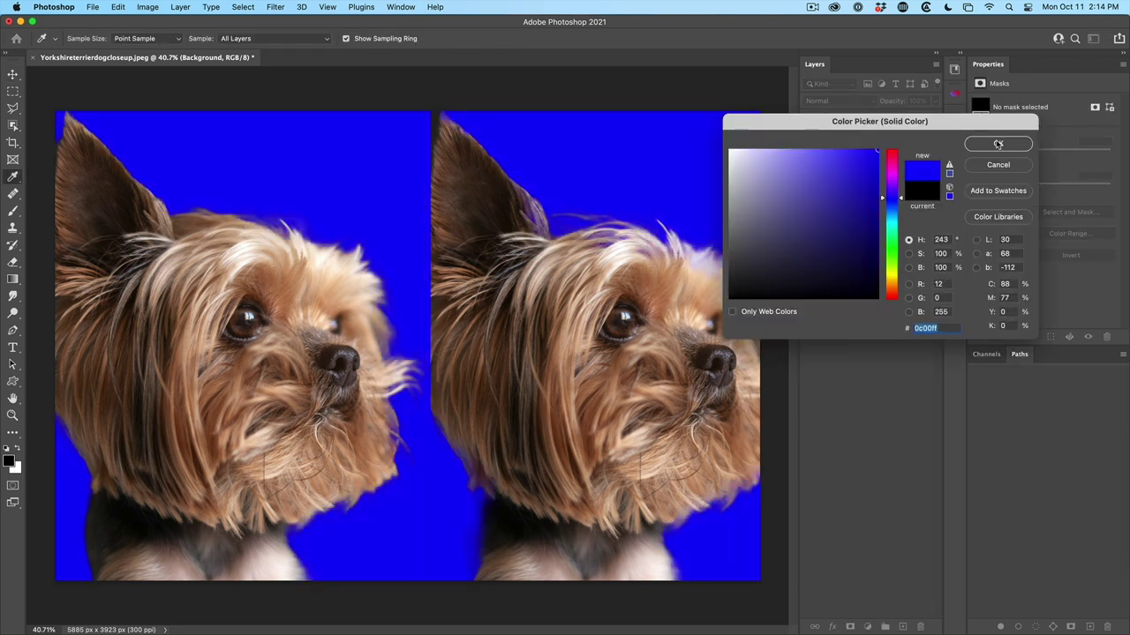
pyautogui.click(997, 144)
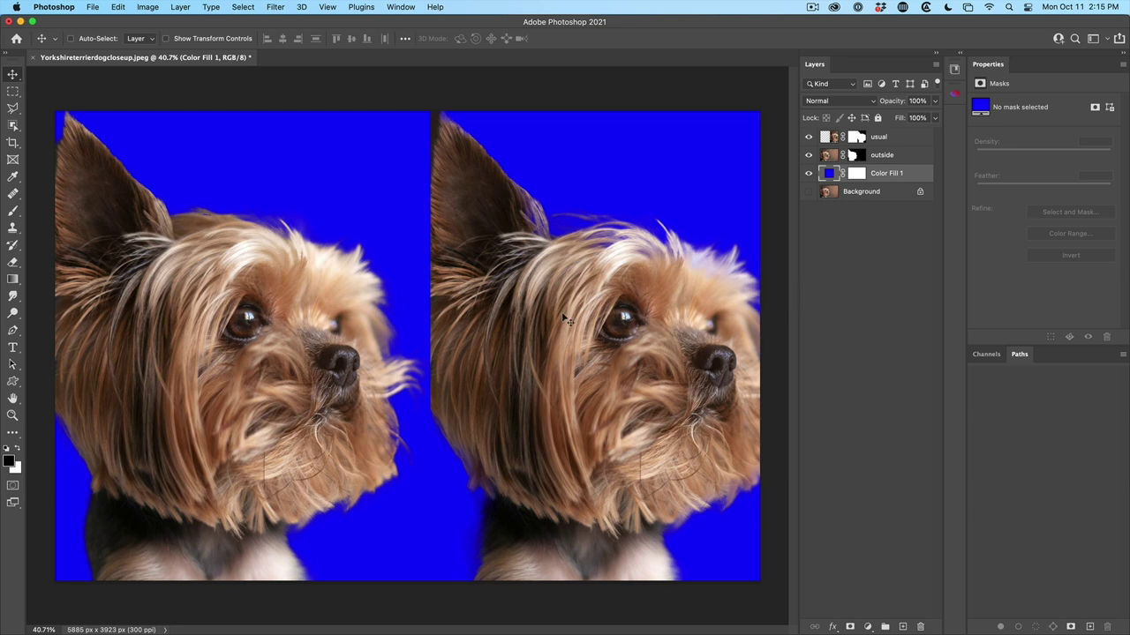
# - View at 100% and pan to each dog's ear edge against the blue fill
pyautogui.doubleClick(12, 416)
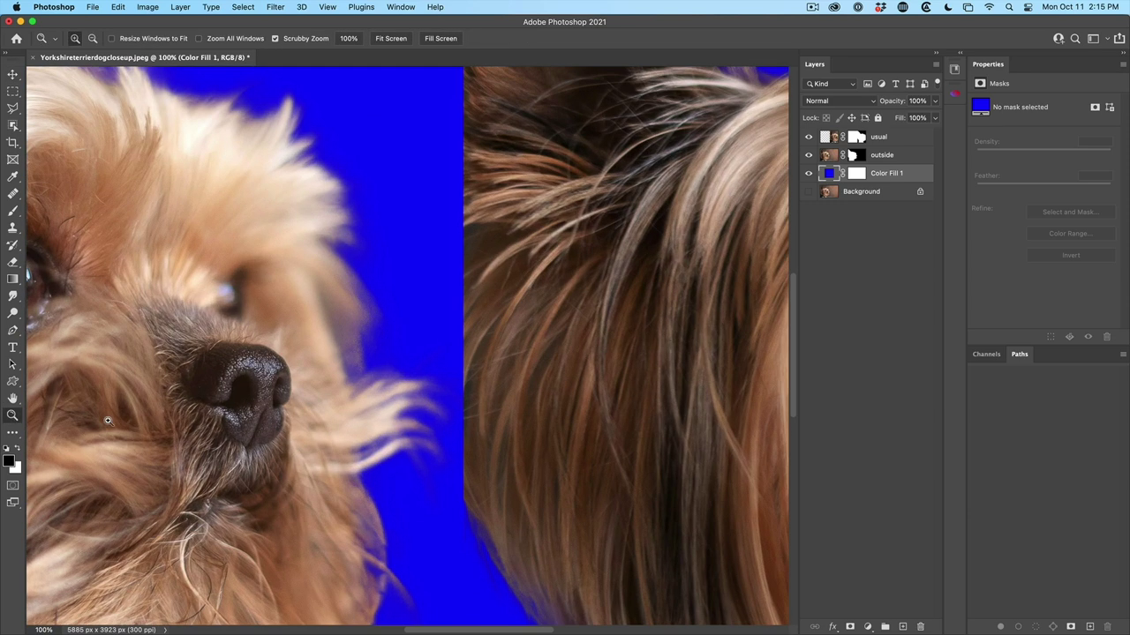
pyautogui.moveTo(155, 173); pyautogui.dragTo(236, 215)
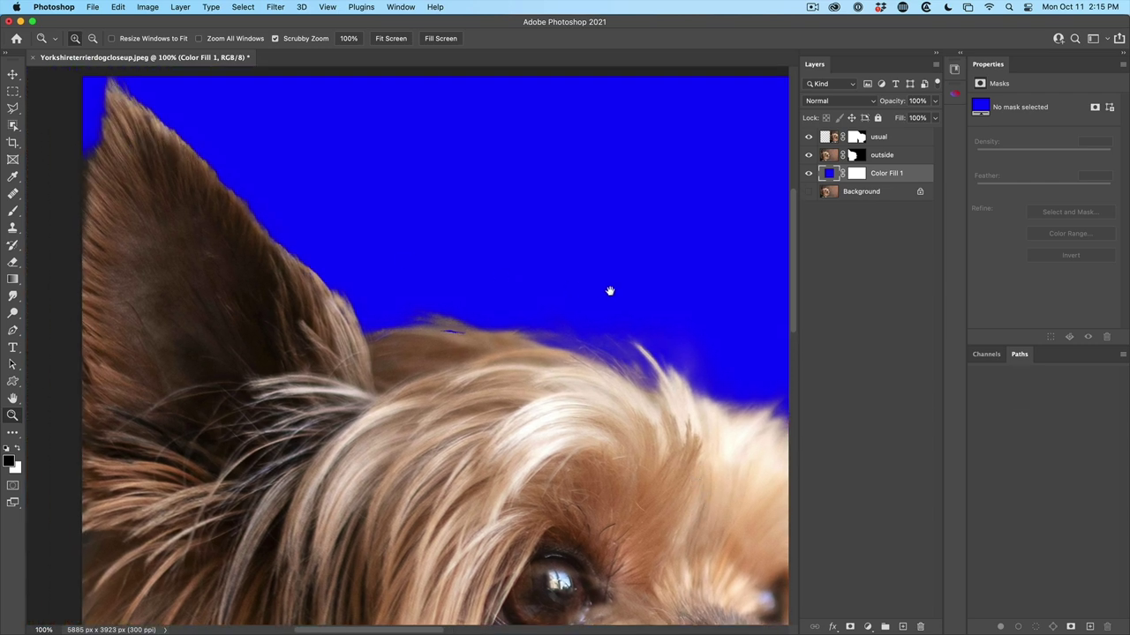
pyautogui.moveTo(608, 292); pyautogui.dragTo(71, 259)
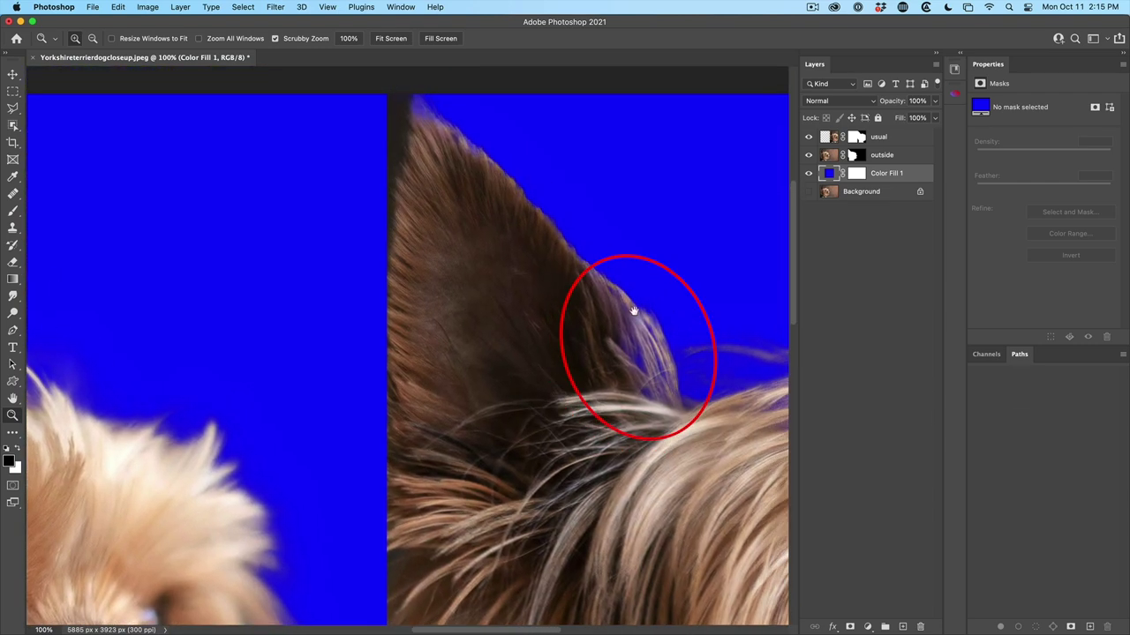